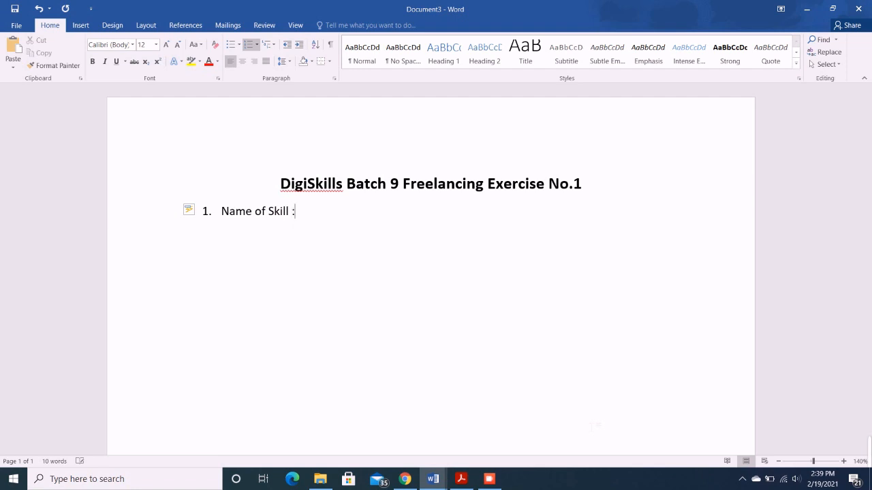
Step: Complete the skill line with "Amazon Product Hunting", add list item 2, and correct the spacing before the colon in "Skill :"
type("Amazon Product H")
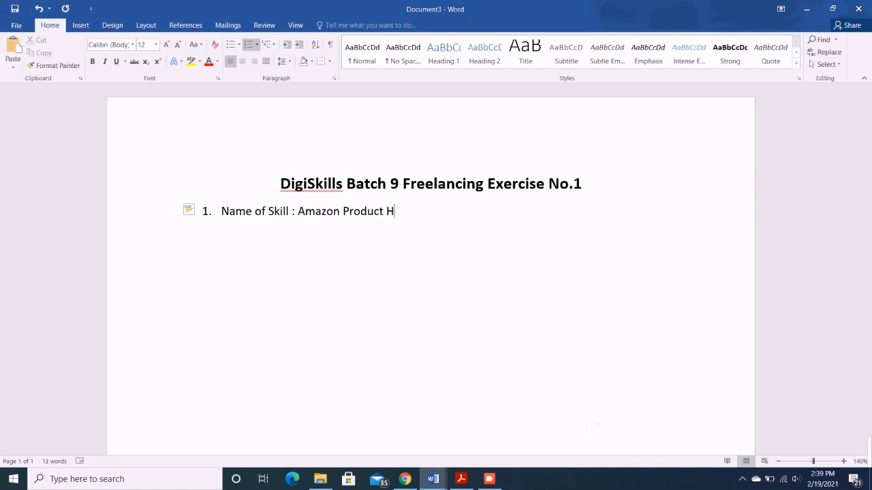
type("unting")
key("Return")
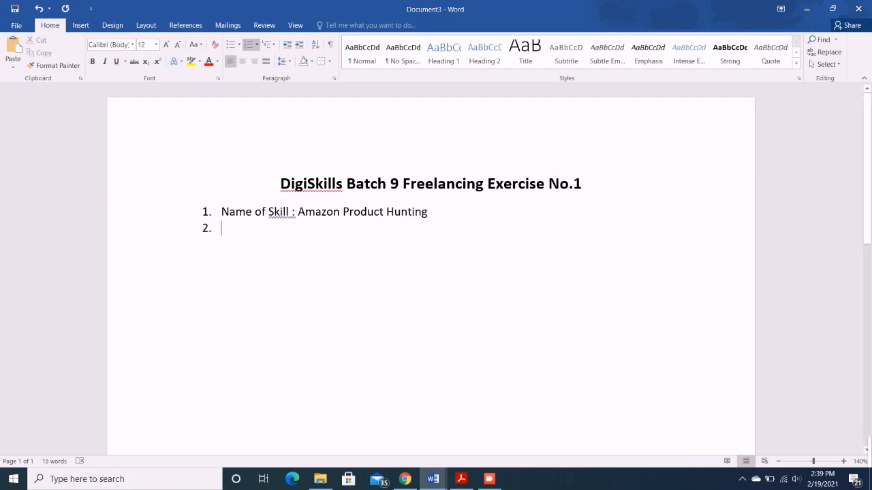
right_click(292, 215)
left_click(311, 230)
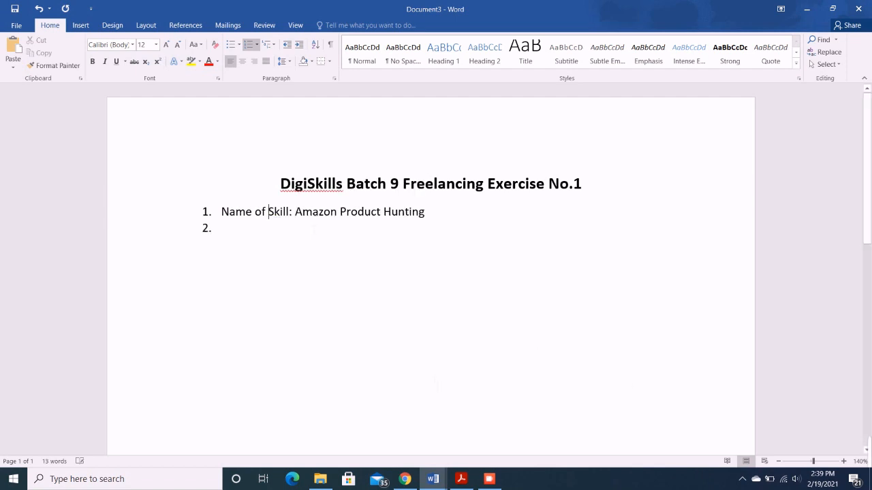
Step: Switch to the exercise PDF in Acrobat Reader and read the task 2 instructions and the list of allowed freelancing platforms
left_click(461, 480)
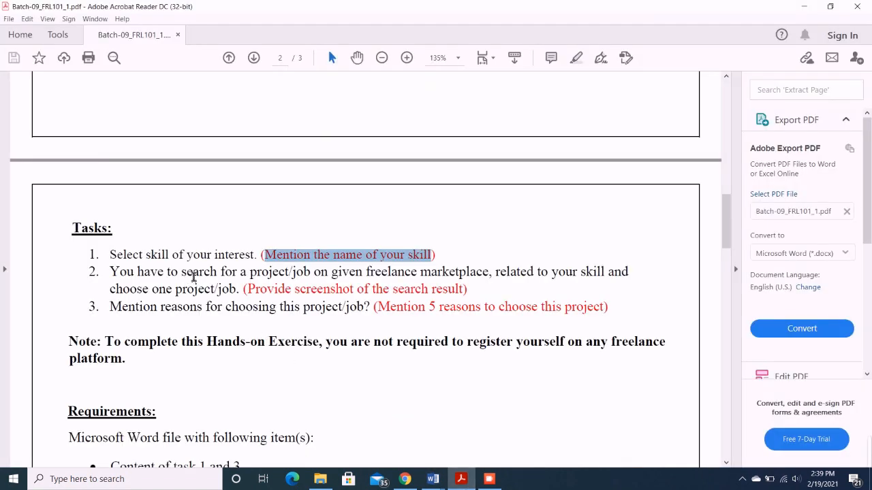
left_click(256, 279)
left_click_drag(256, 279, 316, 279)
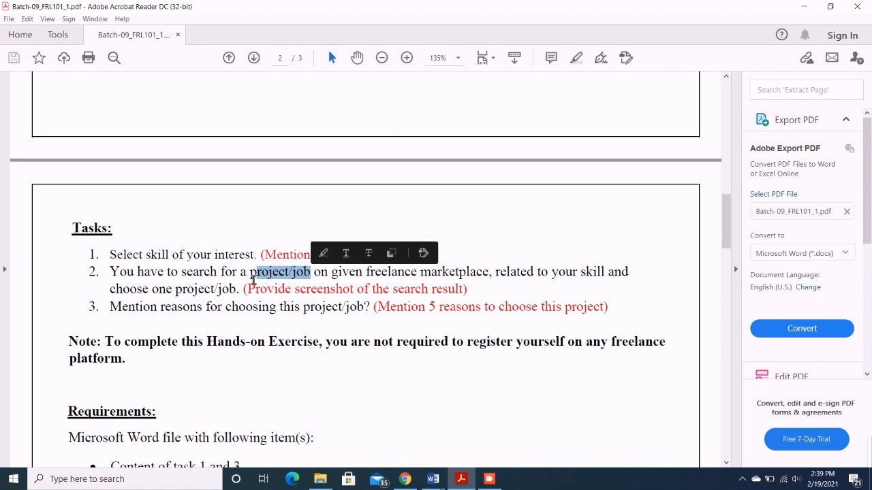
left_click(252, 279)
double_click(272, 277)
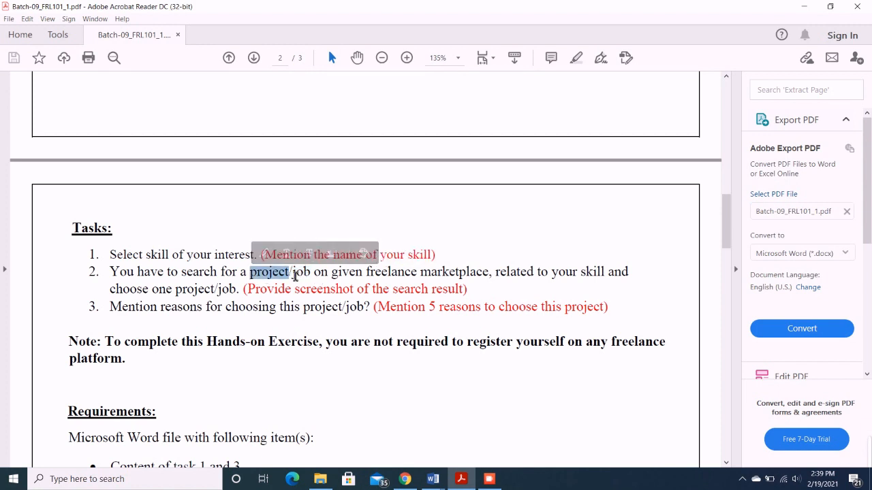
left_click(294, 275)
left_click_drag(367, 274, 489, 273)
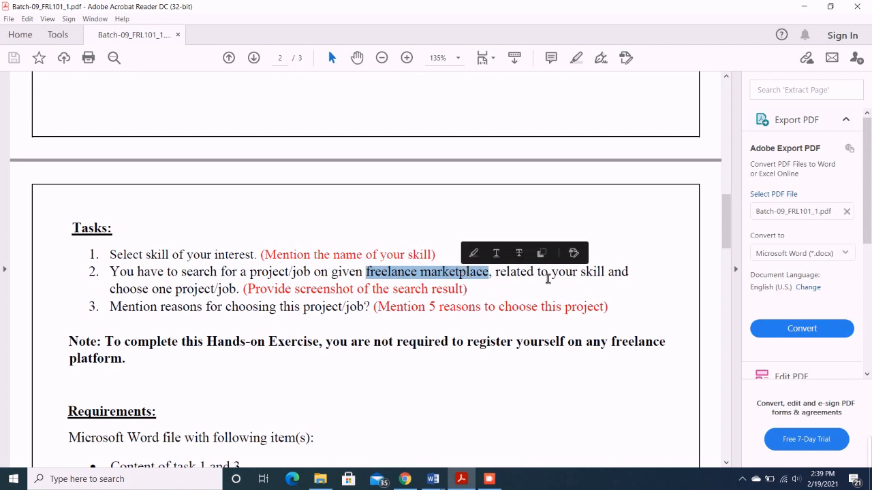
left_click_drag(549, 276, 627, 274)
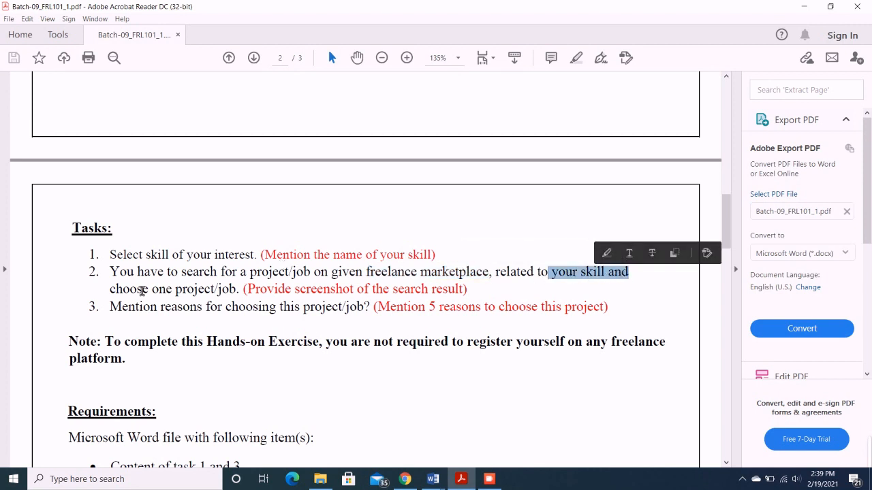
mouse_move(111, 291)
left_mouse_down()
mouse_move(371, 308)
mouse_move(481, 290)
left_mouse_up()
left_click(345, 302)
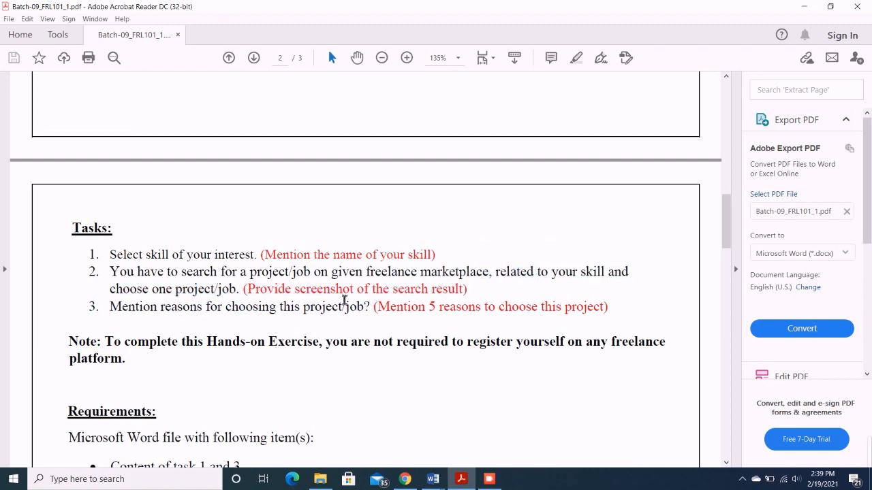
scroll(344, 301, "down", 8)
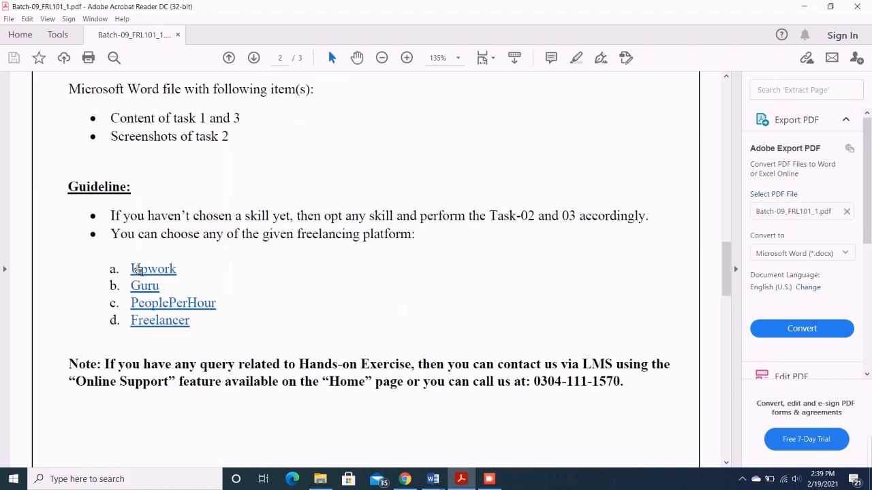
mouse_move(108, 269)
left_mouse_down()
mouse_move(208, 327)
mouse_move(208, 337)
left_mouse_up()
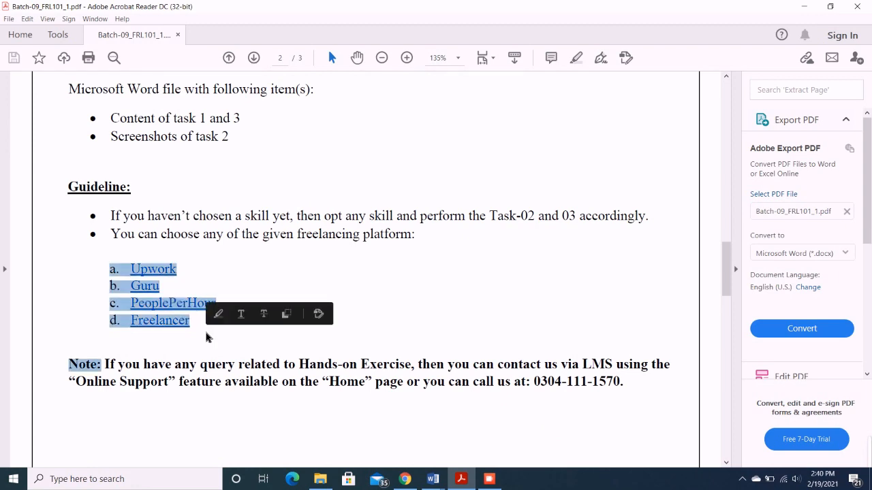
Step: Switch to Chrome, search Google for "upwork", and open the Upwork website from the results
left_click(402, 480)
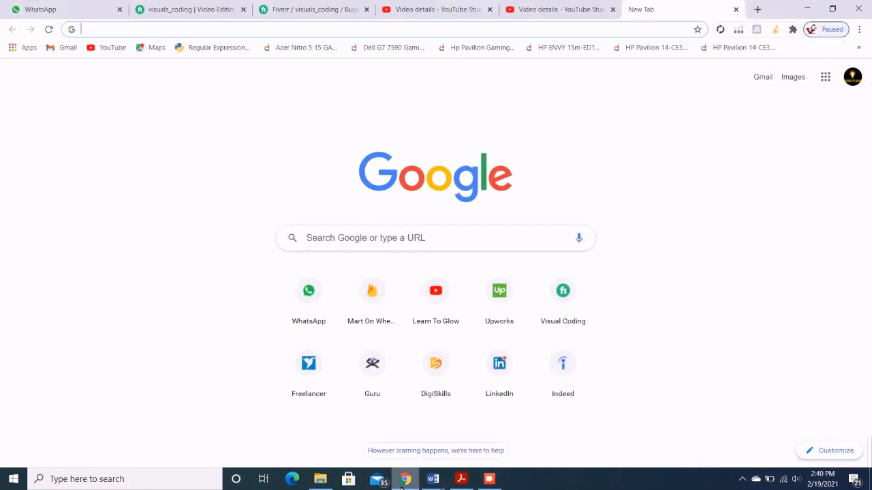
key("ctrl+l")
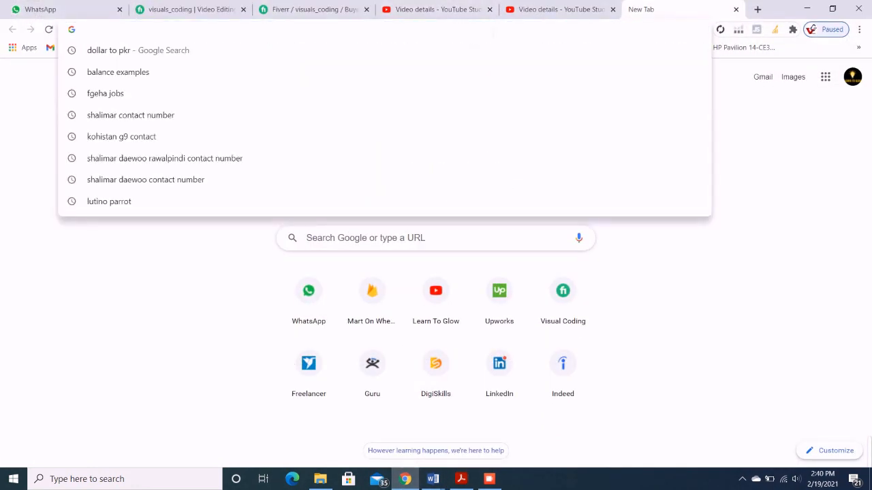
type("upwork")
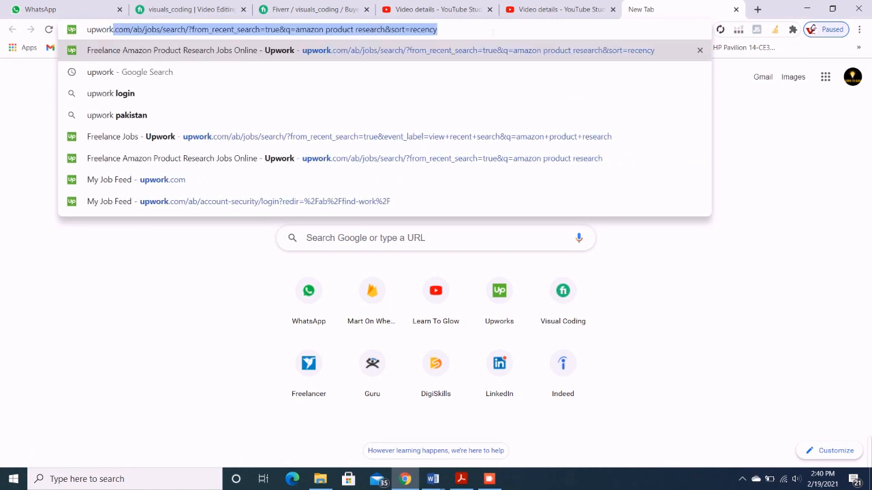
key("Delete")
key("Return")
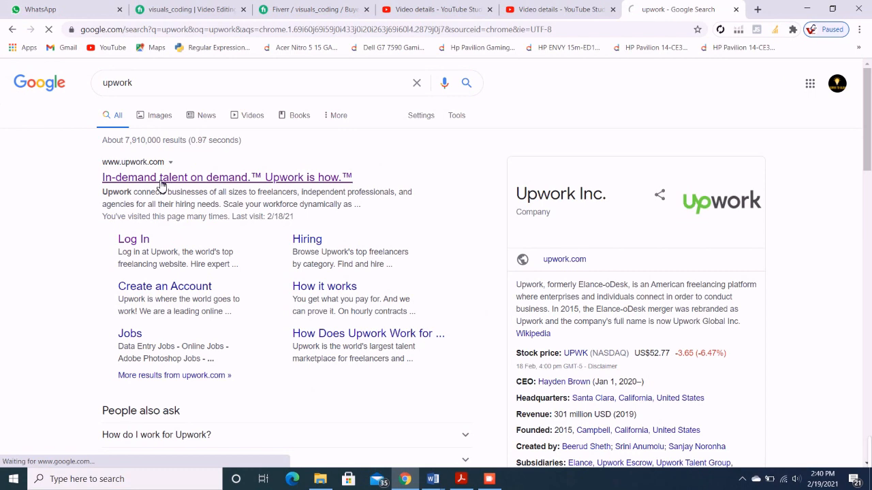
left_click(161, 178)
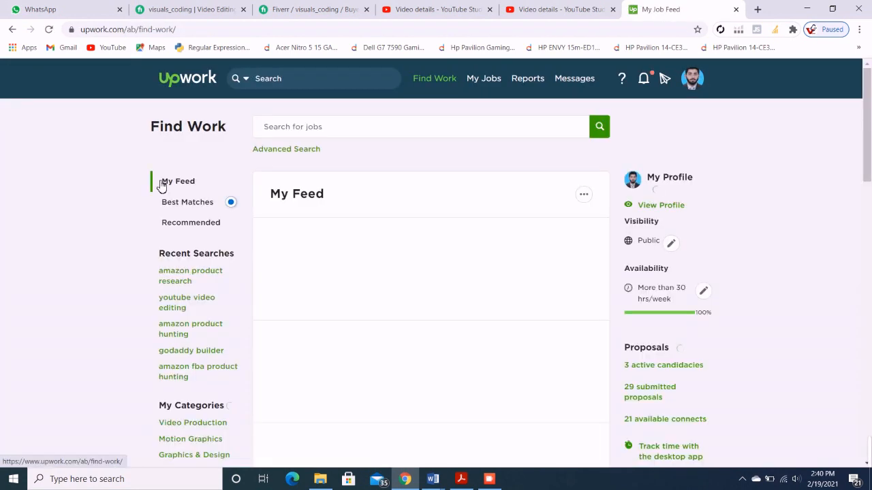
Step: Search the Upwork job listings for "amazon product research"
type("am")
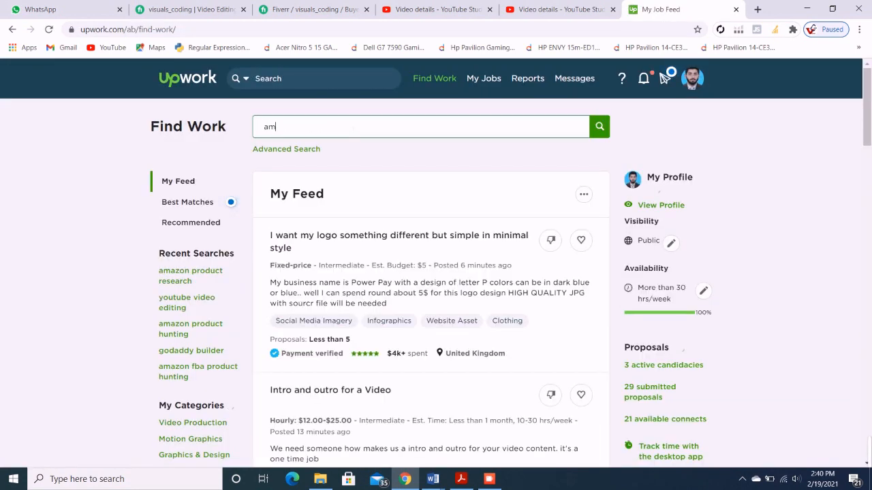
type("azon pro")
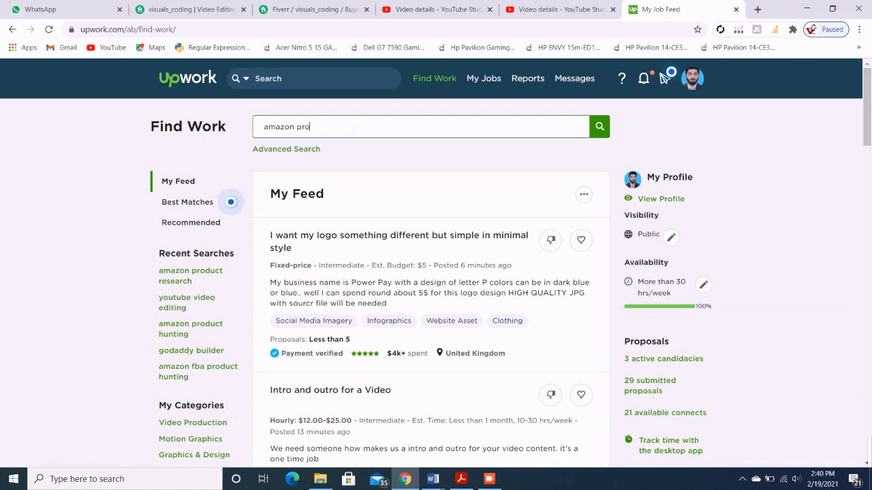
type("duct research")
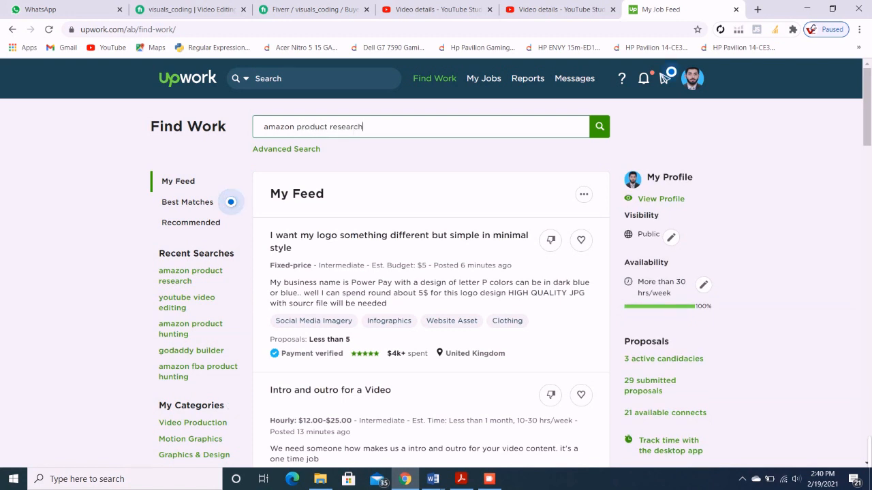
key("Return")
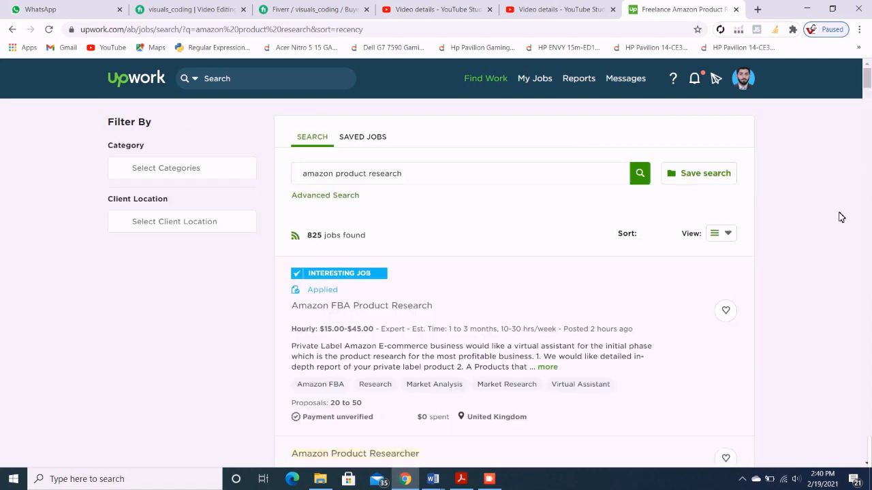
Step: Capture a rectangular snip of the job search results page, from the Upwork header down through the first listing
scroll(841, 216, "down", 1)
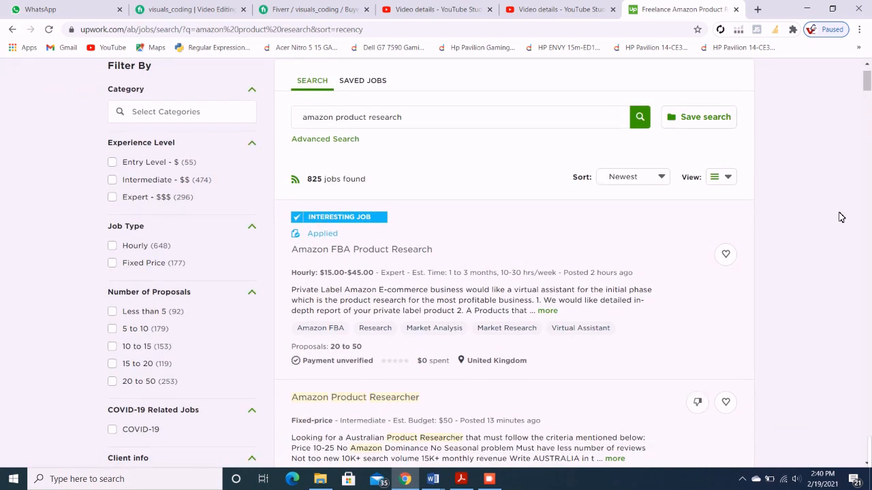
scroll(841, 216, "down", 4)
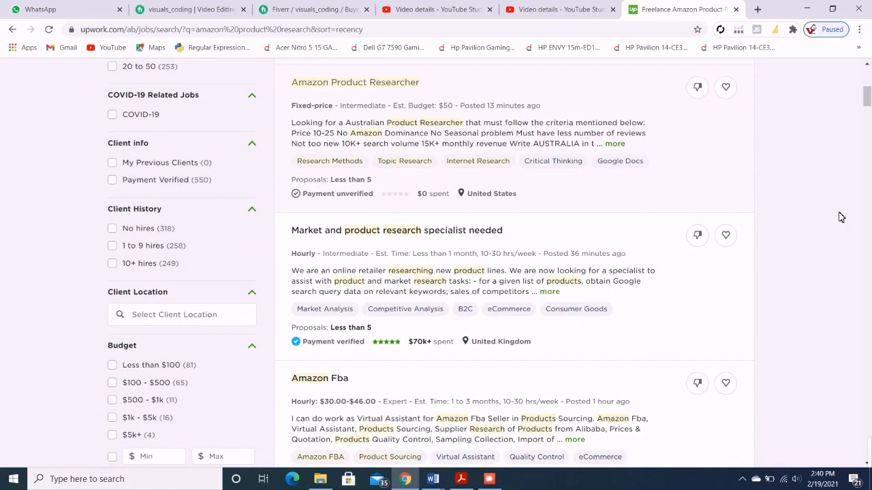
scroll(841, 216, "up", 5)
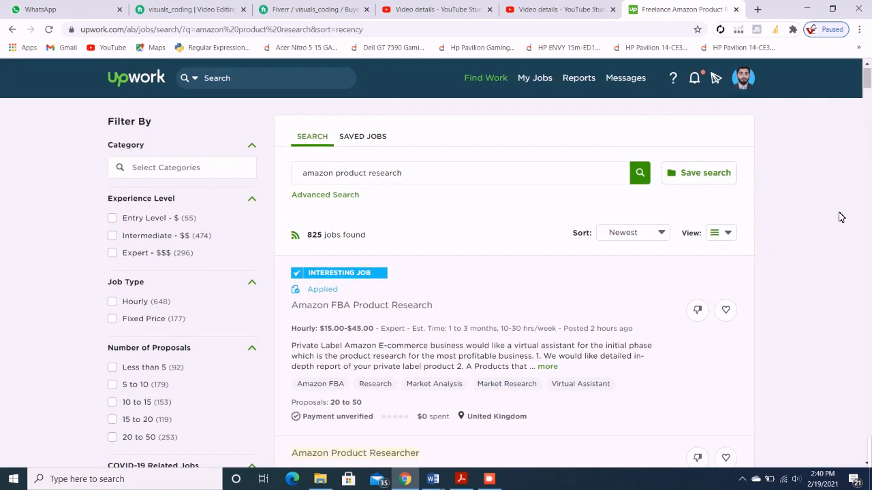
scroll(841, 216, "down", 1)
key("super+shift+s")
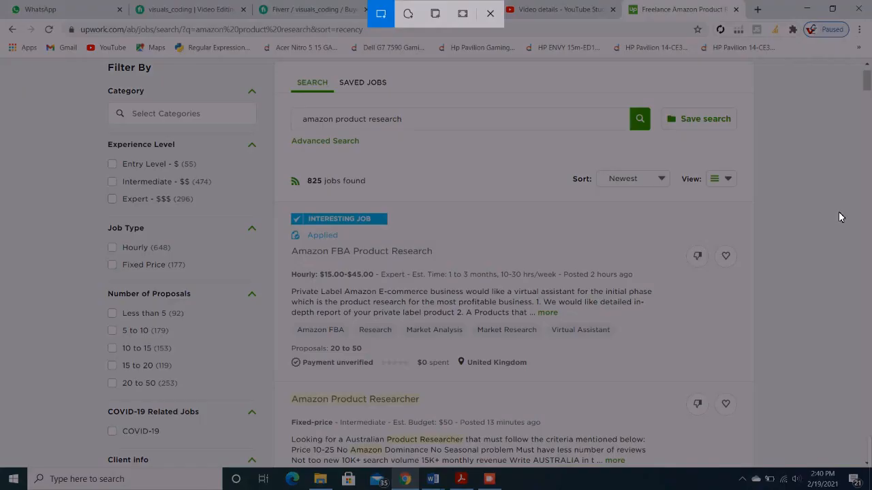
key("Escape")
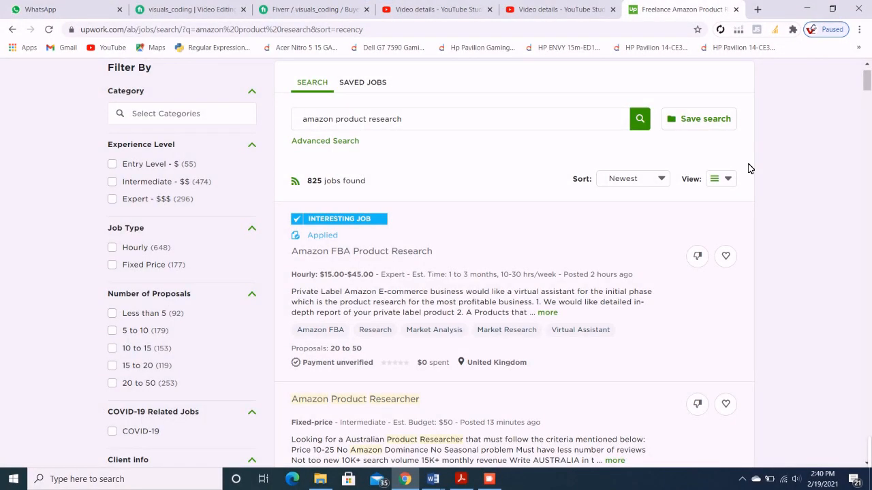
scroll(749, 169, "up", 1)
key("super+shift+s")
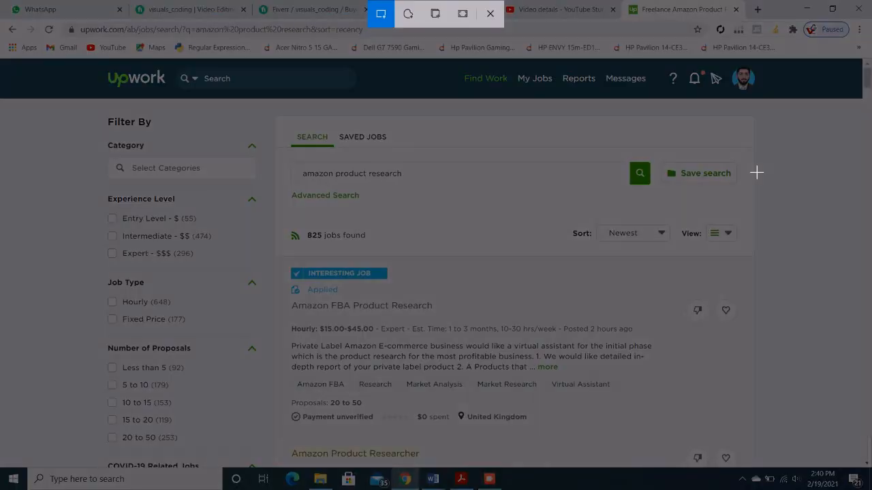
left_click_drag(9, 67, 633, 344)
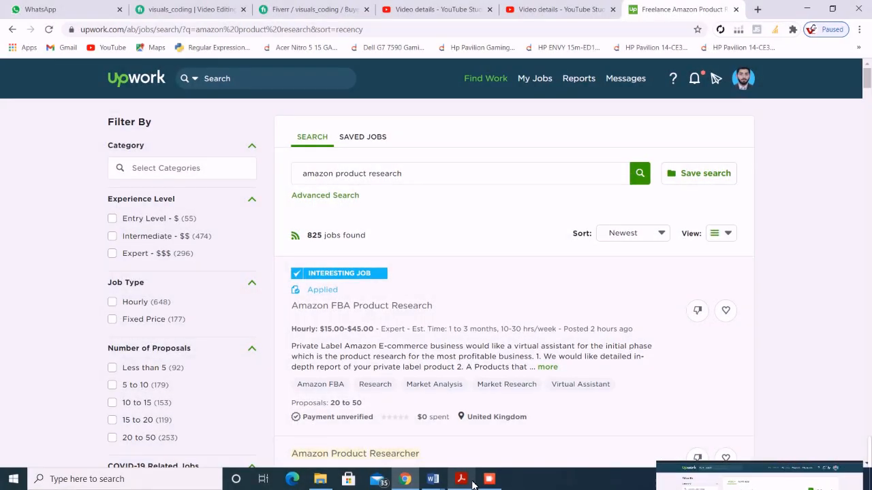
Step: In Word's Document3, fill item 2 with "Screenshot of job search results" and the captured image, and start numbered item 3 below
mouse_move(432, 478)
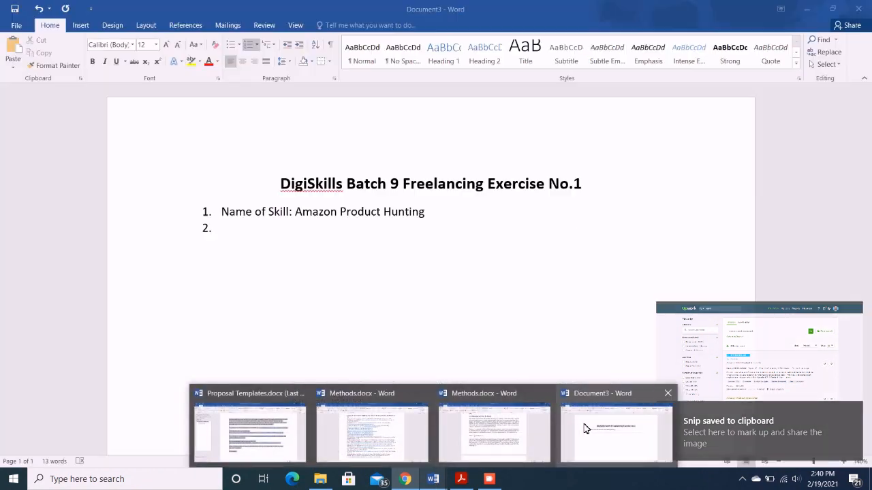
left_click(580, 426)
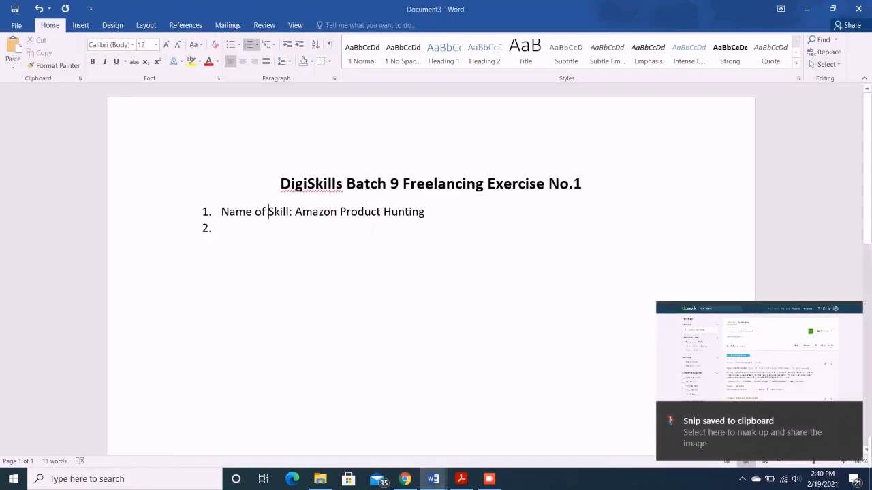
type("S")
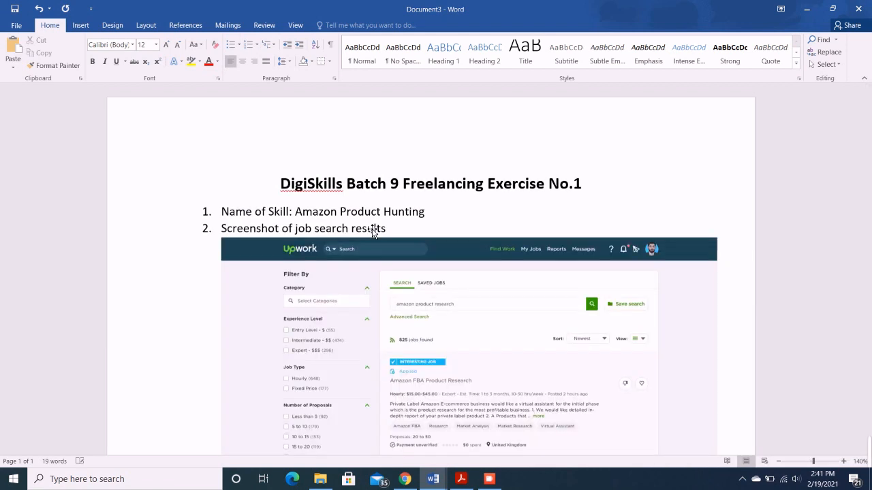
scroll(372, 230, "down", 1)
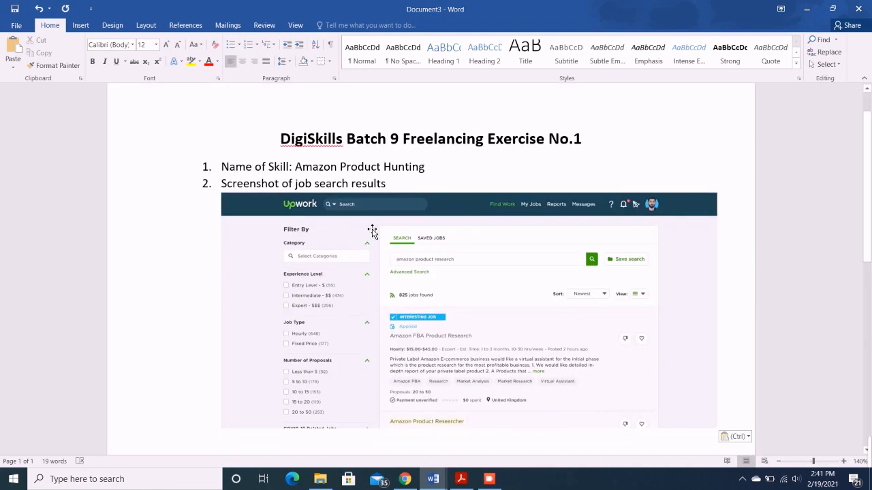
key("Return")
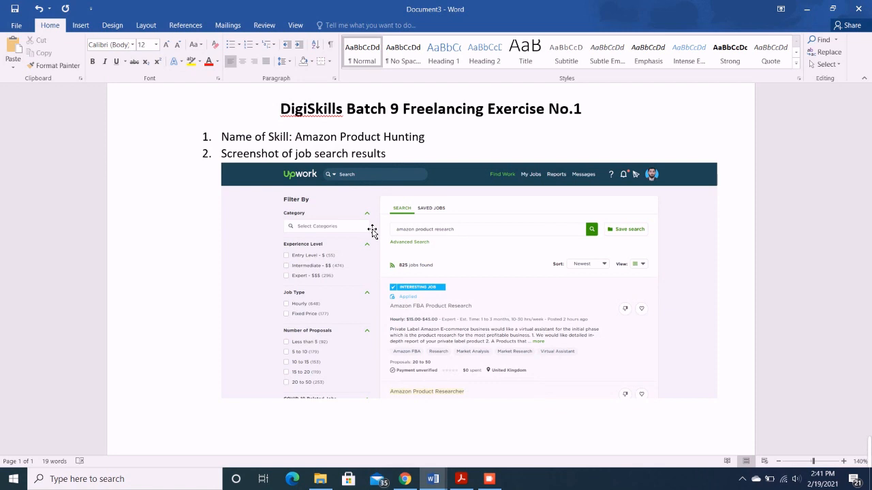
type("3.")
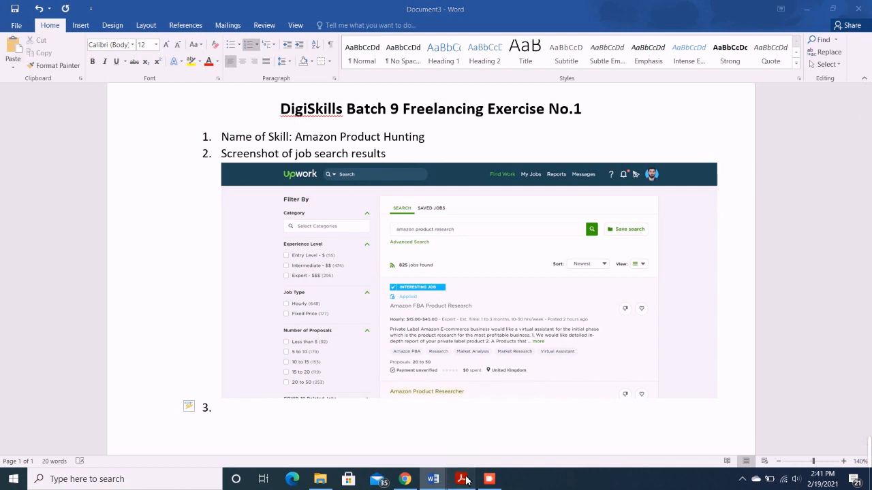
Step: Switch to the exercise PDF and read the task 3 instructions about reasons for choosing the project
left_click(462, 479)
scroll(368, 274, "up", 10)
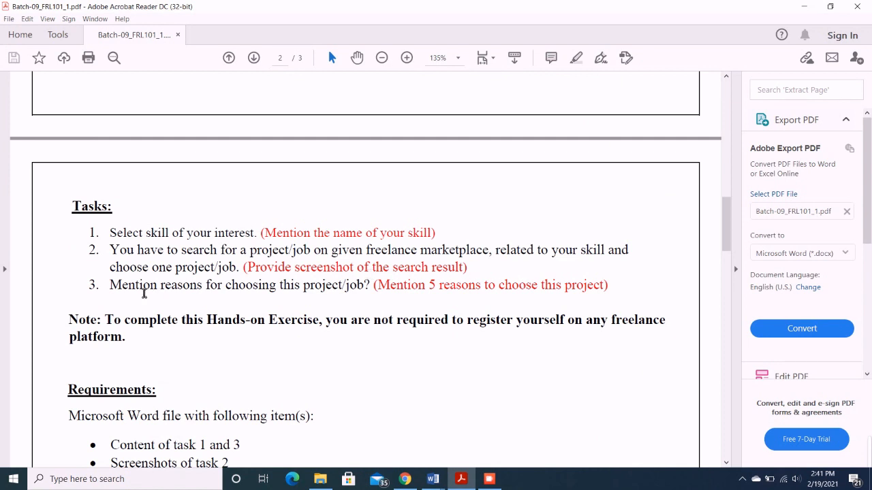
left_click_drag(117, 289, 367, 287)
left_click_drag(429, 288, 467, 297)
mouse_move(433, 479)
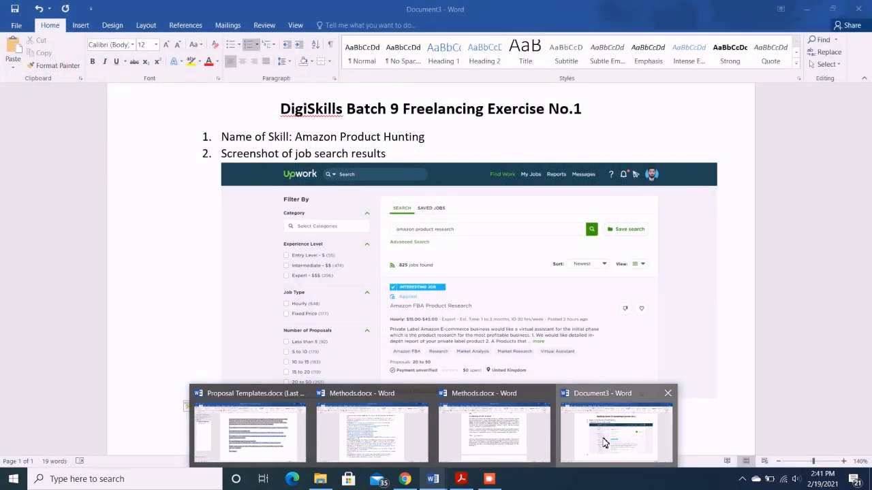
Step: Switch to Word's Document3, enter "Reasons for choosing job:" as item 3, and start a bulleted list below it
left_click(603, 443)
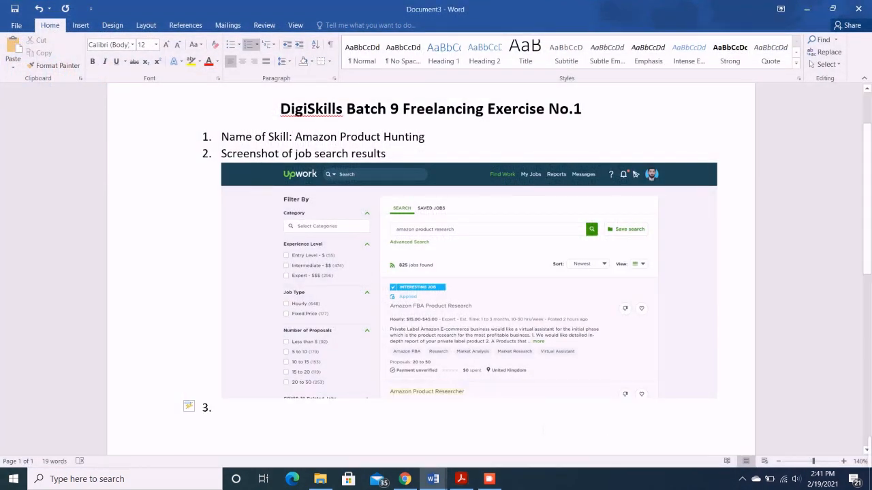
type("R")
type("easons for choosing job:")
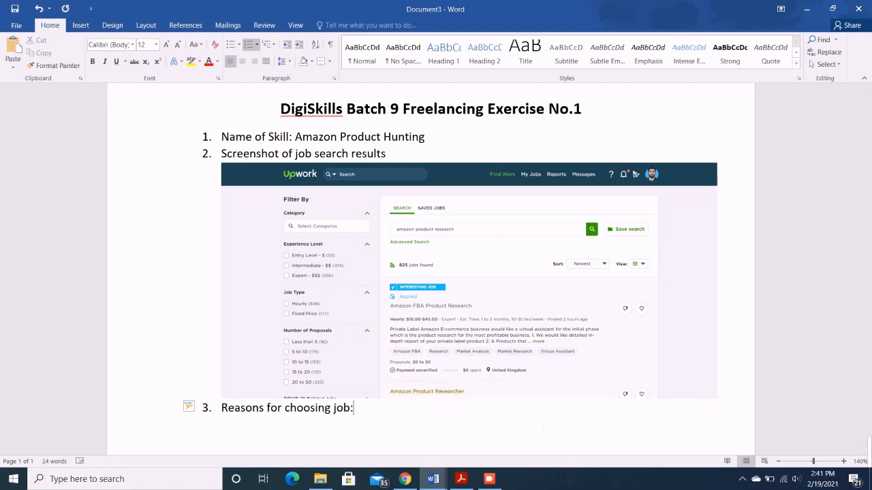
key("Return")
key("BackSpace")
left_click(230, 45)
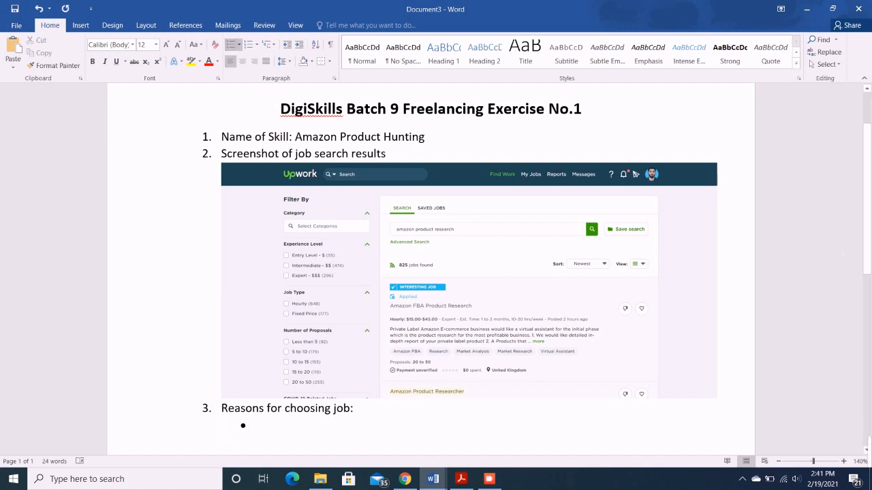
scroll(871, 273, "down", 2)
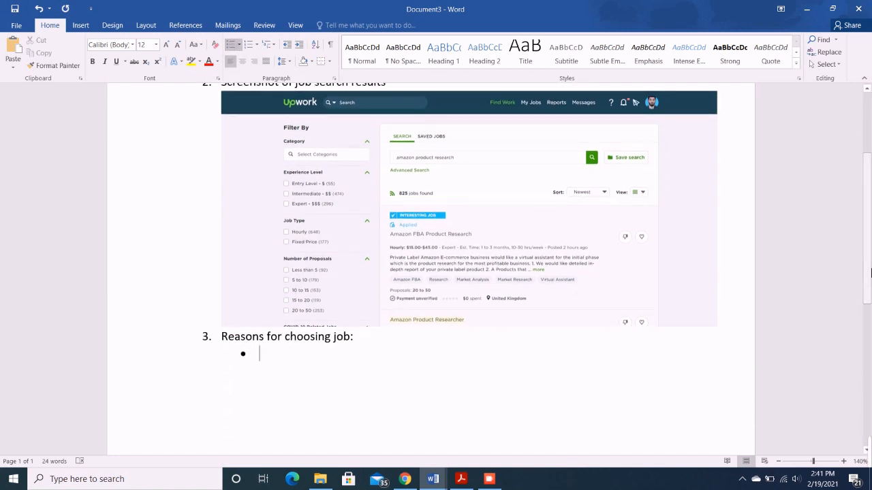
Step: Add the bulleted reasons "I have related skill set" and "Less saturation in job" under item 3
type("I")
type("have related skill set")
key("Return")
type("satu")
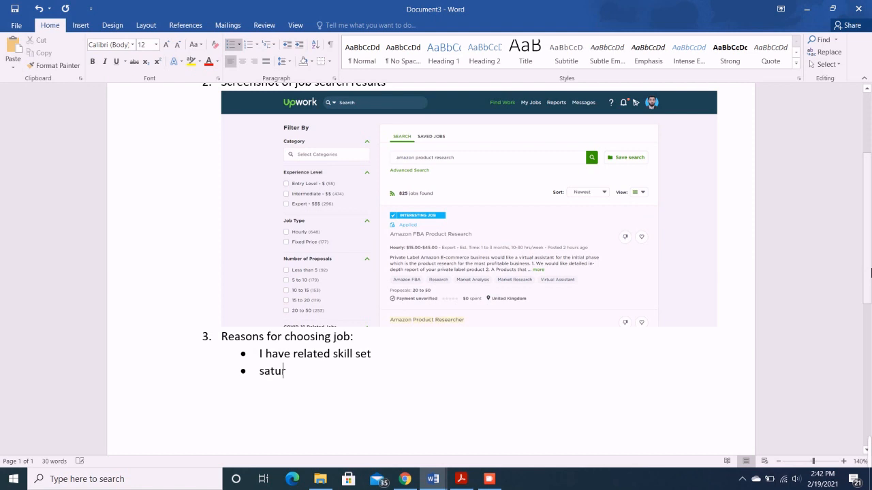
key("ctrl+BackSpace")
type("Less satu")
type("ration in job")
key("Return")
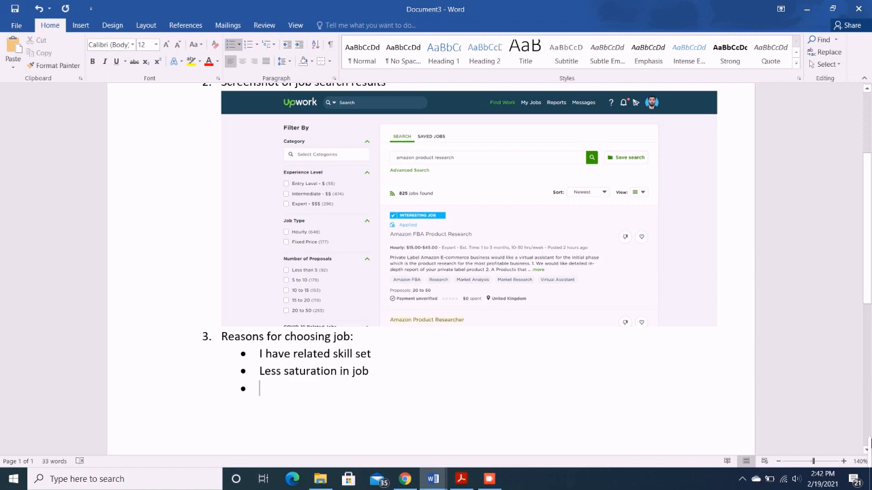
Step: Switch to the Upwork results in Chrome and read the full "Amazon FBA Product Research" and "Market and product research specialist needed" listings
left_click(406, 480)
scroll(432, 408, "down", 3)
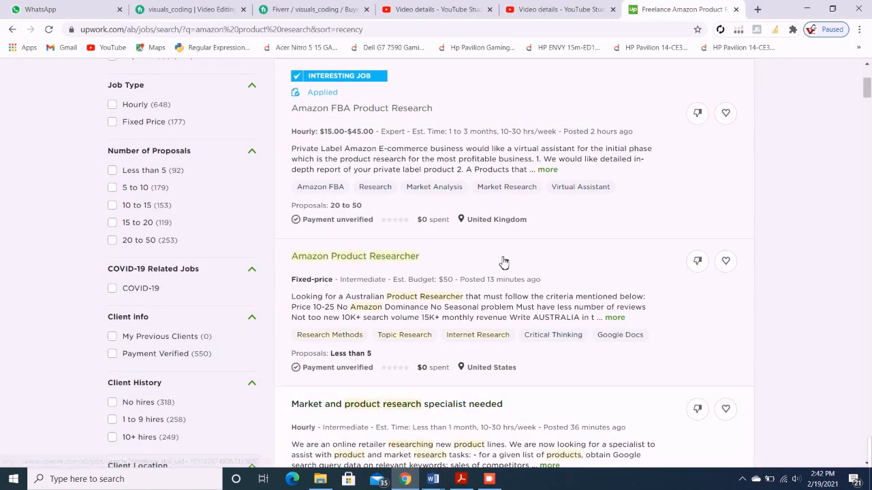
left_click(554, 170)
scroll(556, 176, "down", 1)
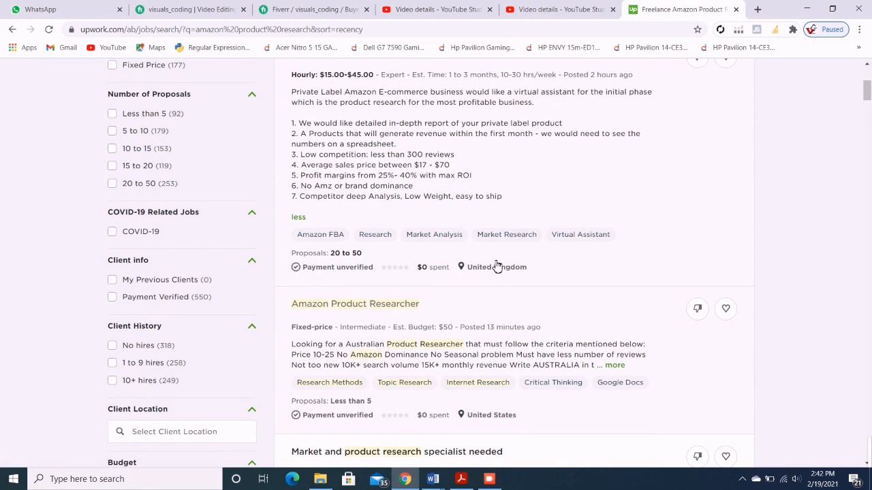
scroll(422, 275, "down", 3)
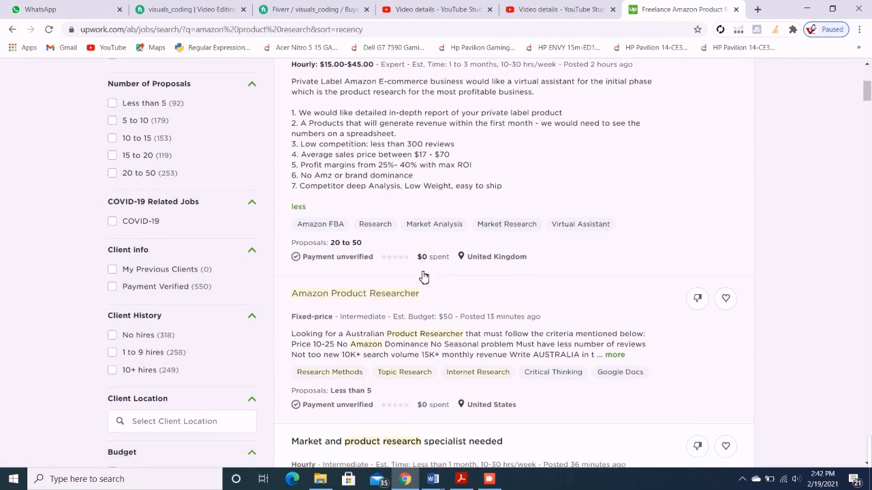
scroll(477, 267, "down", 2)
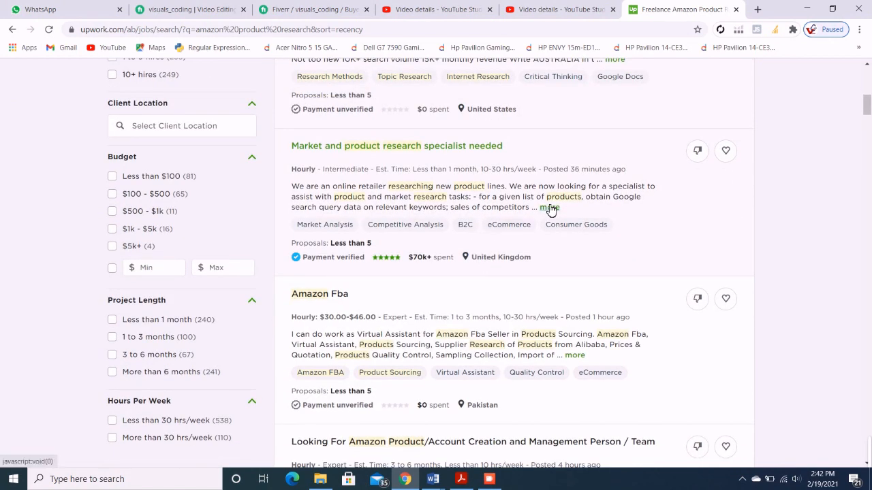
left_click(550, 208)
scroll(379, 249, "down", 2)
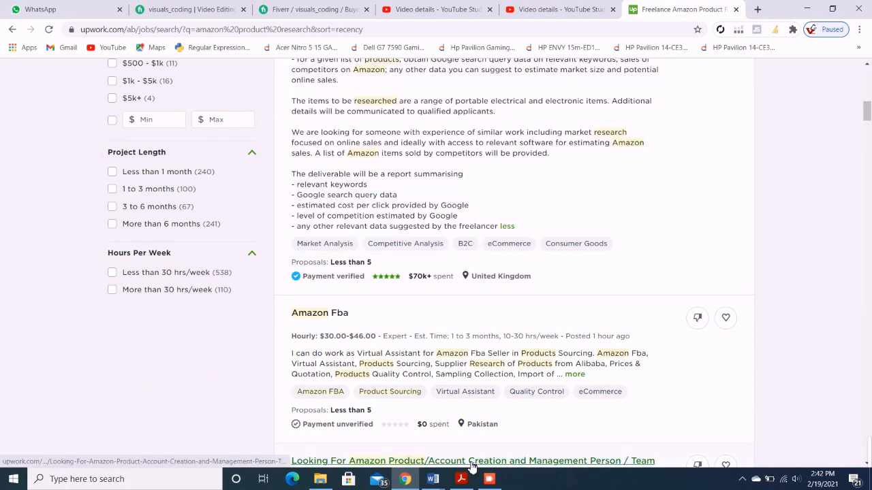
Step: Back in Word's Document3, add the bullets "Payment of the buyer was verified", "Giving a good package" and "Long term job"
mouse_move(432, 479)
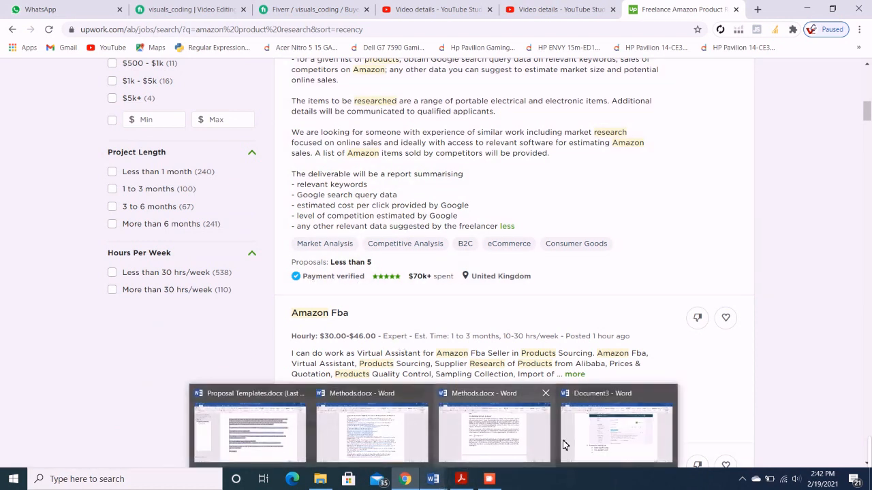
left_click(599, 433)
type("P")
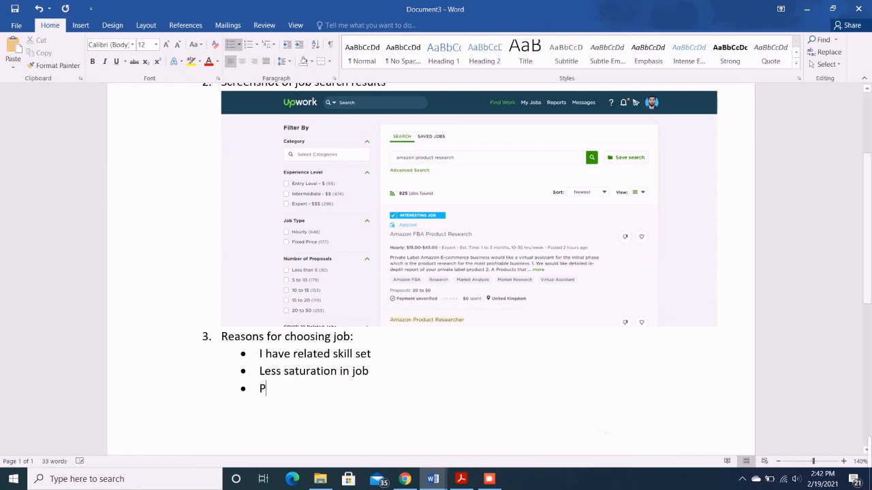
type("ayment of the buyer was verified")
key("Return")
type("G")
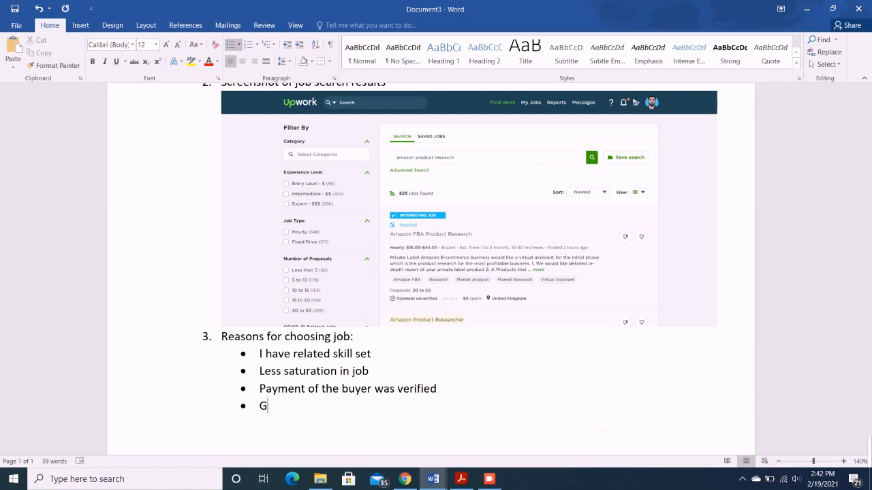
Step: Add the bullet "Buyer spent $70k on upwork platform", checking the buyer's spending in the Upwork listing
type("B")
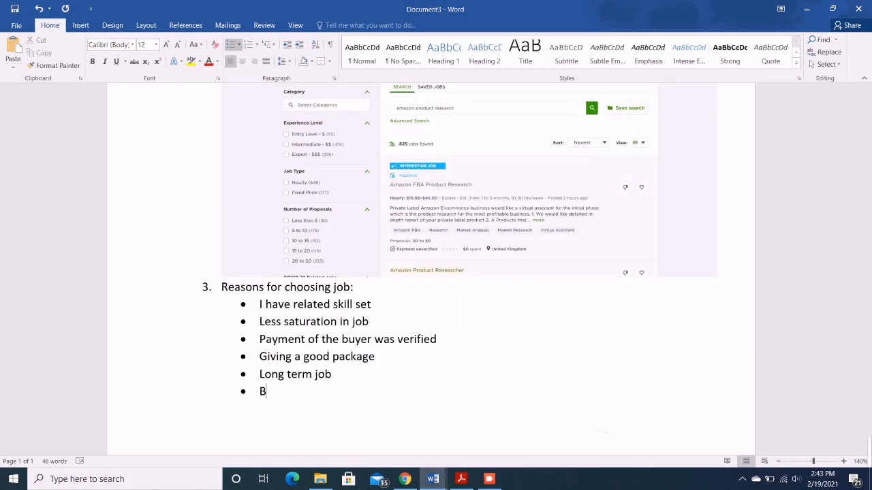
type("uyer spent")
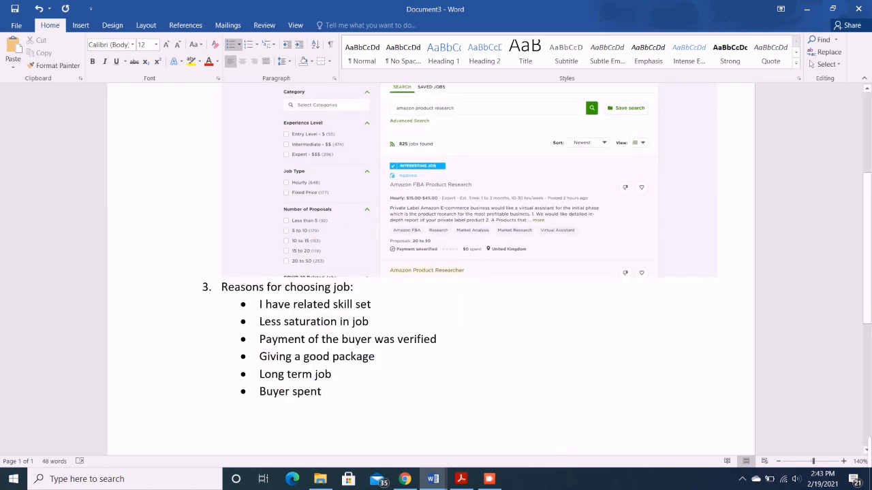
left_click(402, 481)
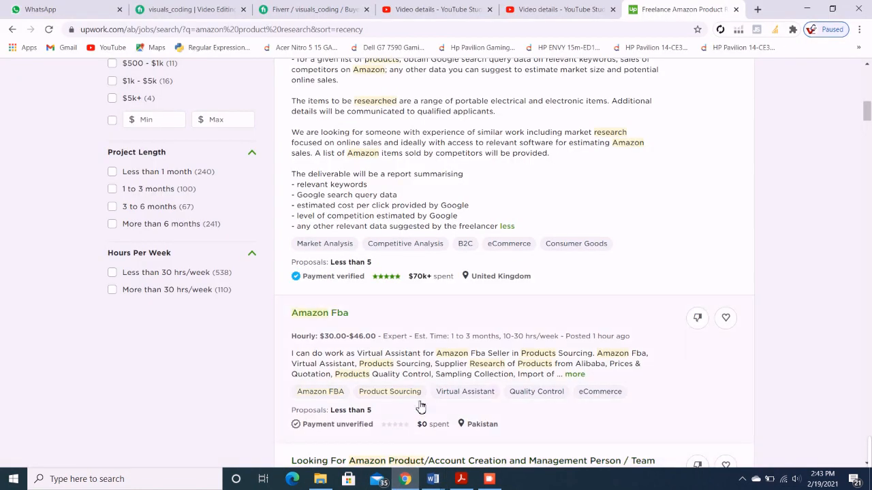
left_click(404, 481)
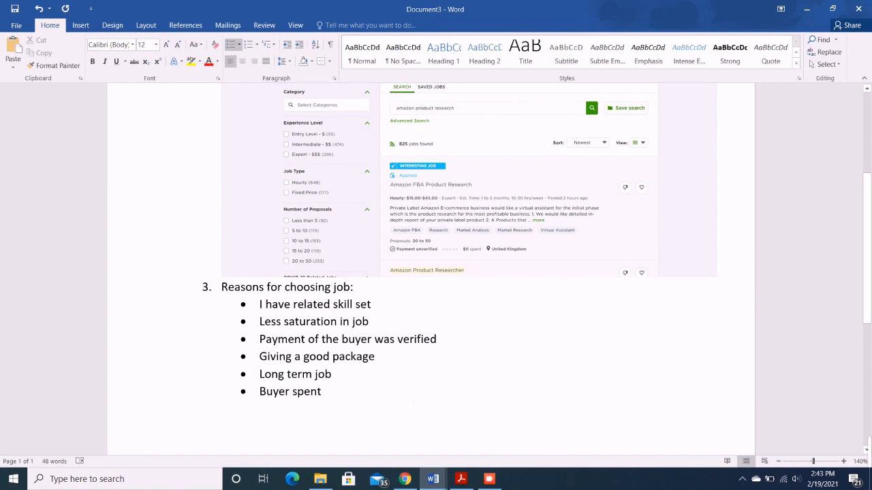
type("$")
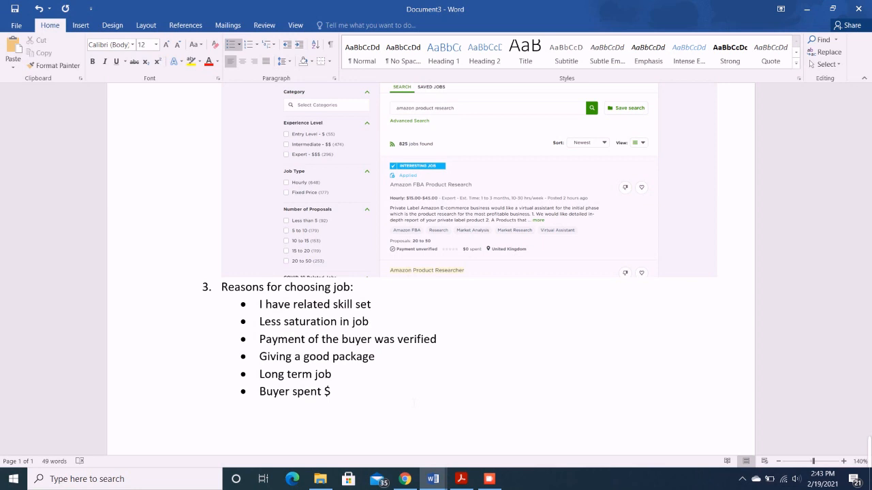
type("70k on upwork platform")
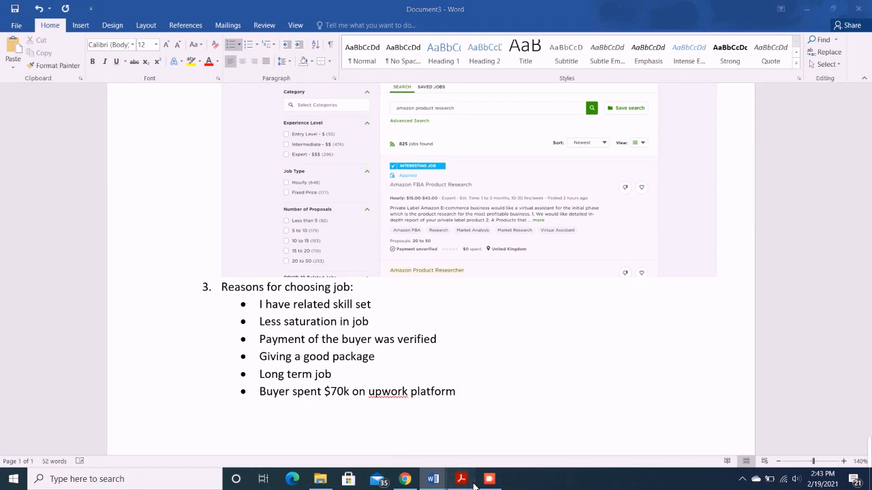
Step: Switch to the exercise PDF and review the Requirements and Guideline sections, including the content and screenshots to include for each task
left_click(461, 479)
scroll(404, 337, "down", 2)
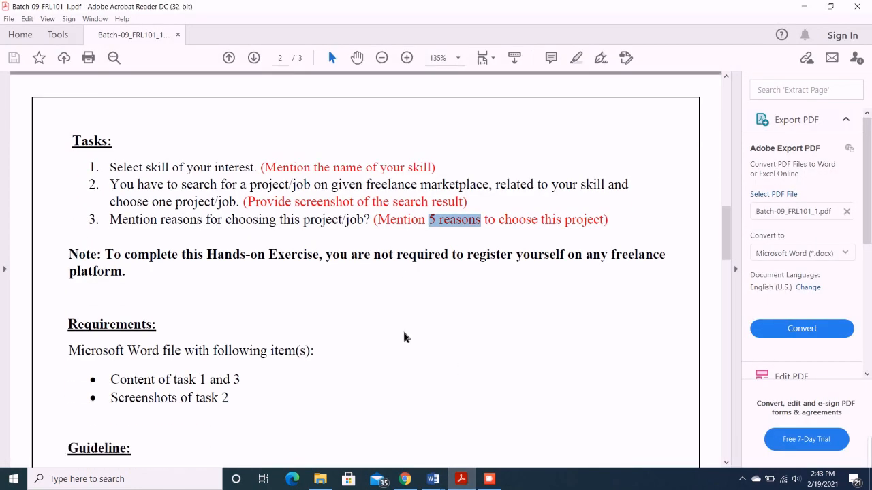
scroll(404, 337, "down", 1)
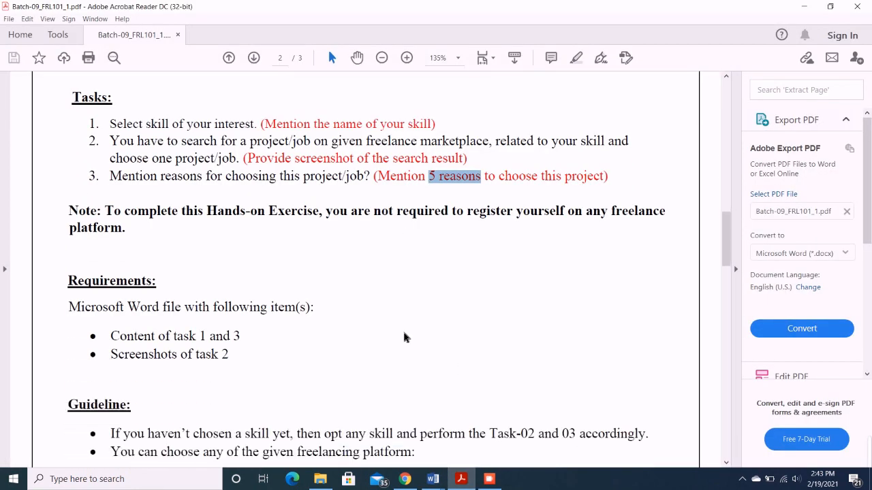
scroll(404, 337, "down", 4)
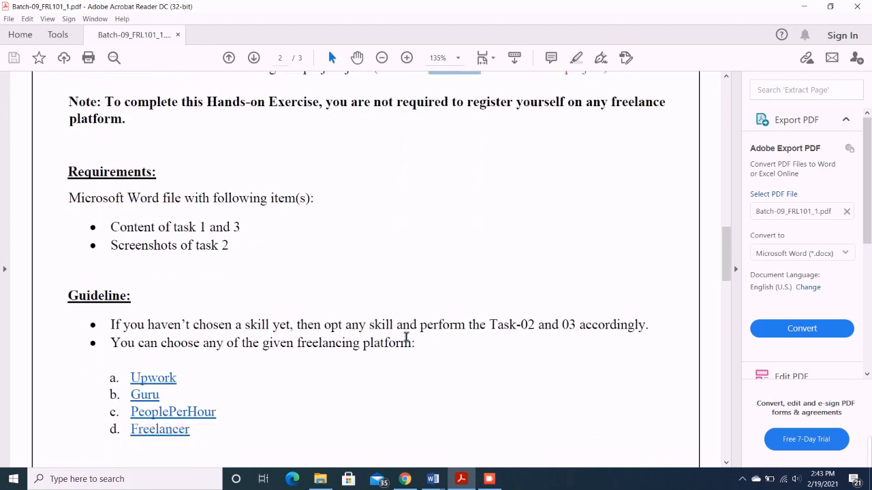
left_click_drag(112, 230, 251, 229)
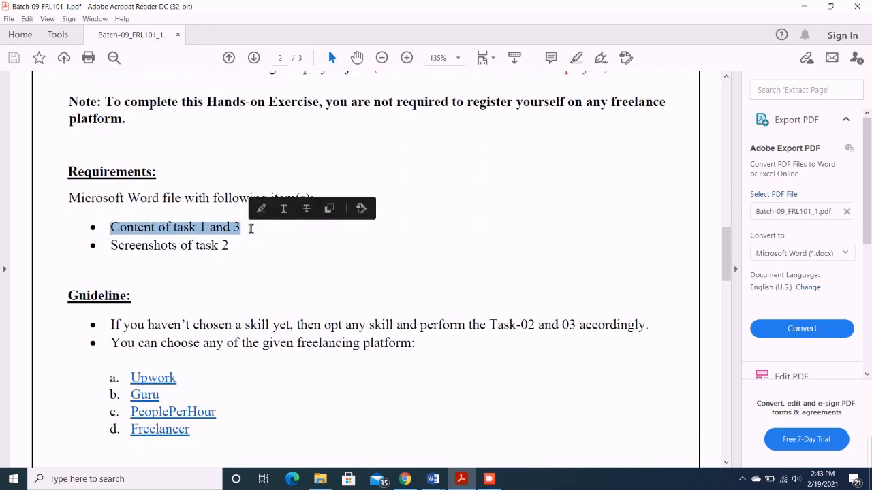
left_click_drag(112, 247, 241, 253)
scroll(326, 312, "down", 1)
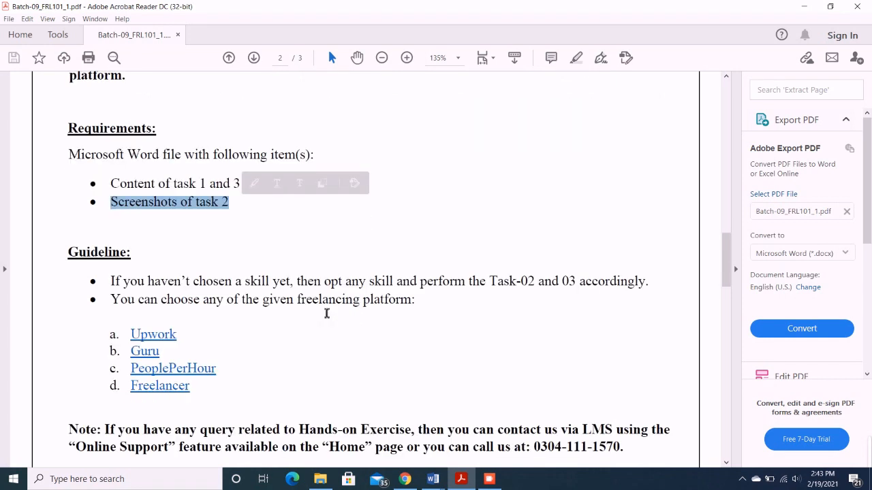
scroll(326, 313, "down", 1)
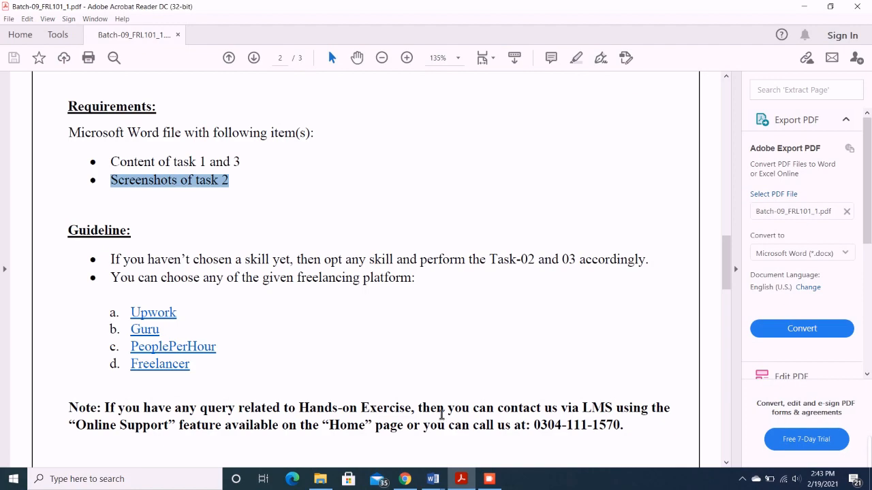
Step: Switch to Upwork in Chrome and capture a rectangular snip of the full "Market and product research specialist needed" listing
left_click(404, 480)
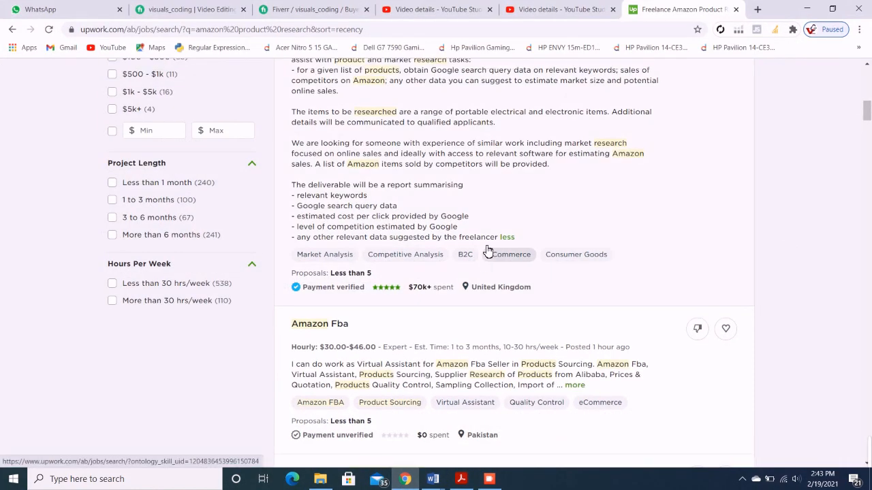
scroll(486, 250, "up", 10)
scroll(486, 250, "down", 4)
scroll(485, 250, "down", 5)
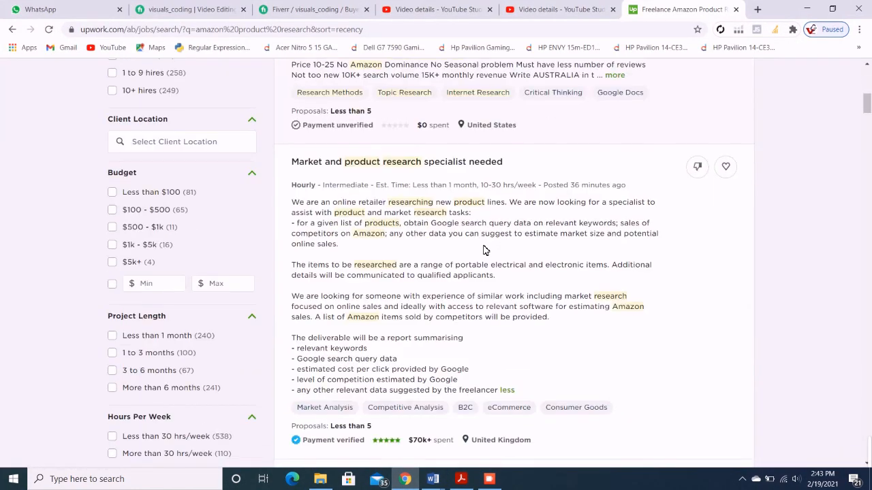
scroll(488, 252, "up", 1)
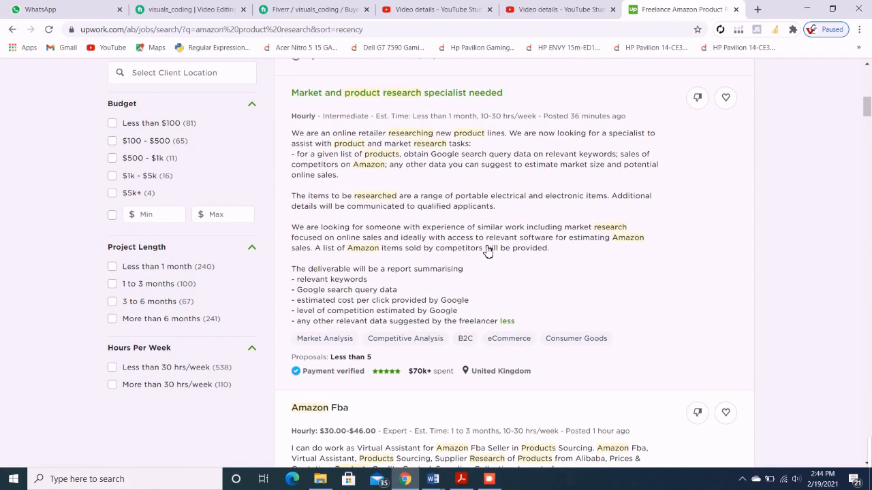
key("super+shift+s")
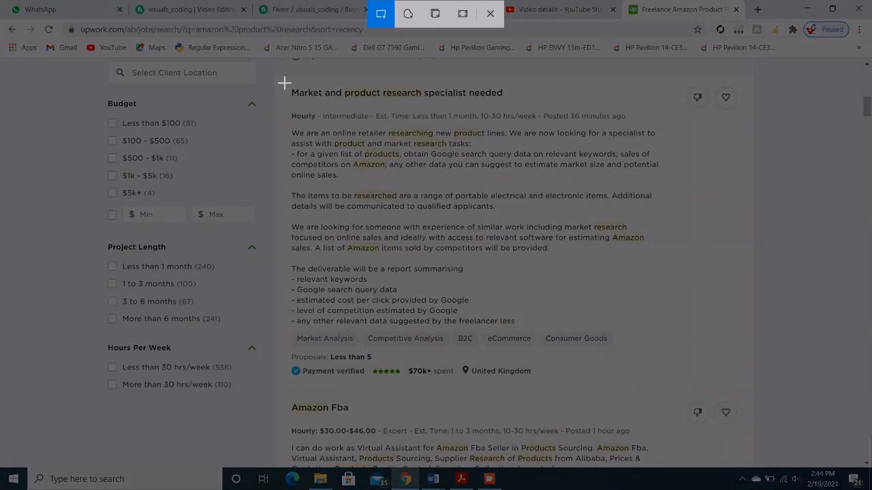
mouse_move(284, 82)
left_mouse_down()
mouse_move(604, 329)
mouse_move(784, 443)
mouse_move(754, 423)
mouse_move(764, 409)
mouse_move(753, 391)
left_mouse_up()
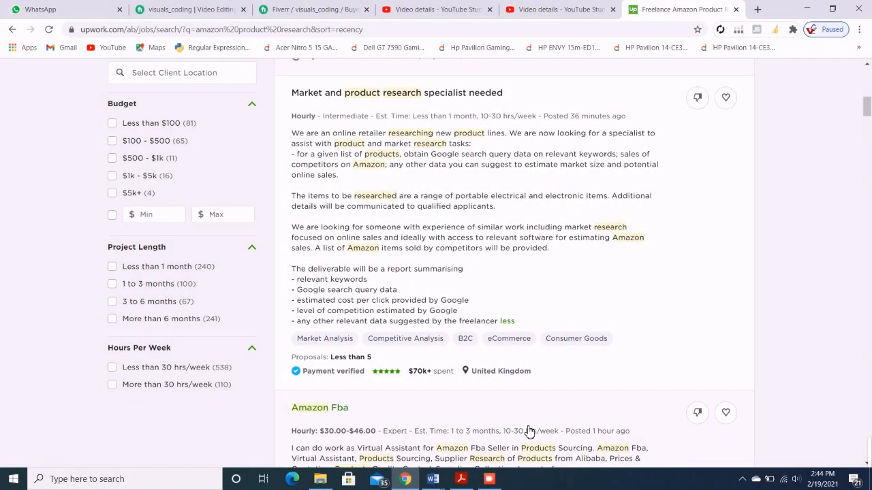
Step: In Word's Document3, paste the listing snip under the search results screenshot in item 2 and review the document
mouse_move(433, 478)
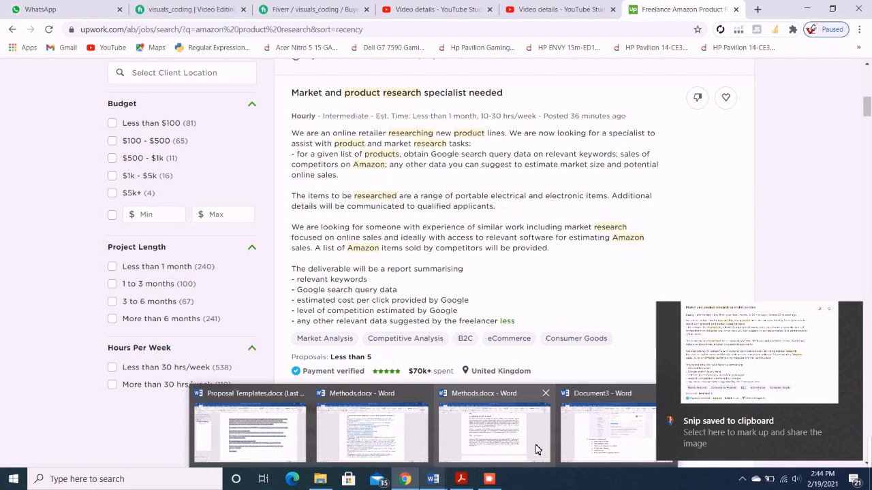
left_click(604, 432)
scroll(603, 255, "up", 1)
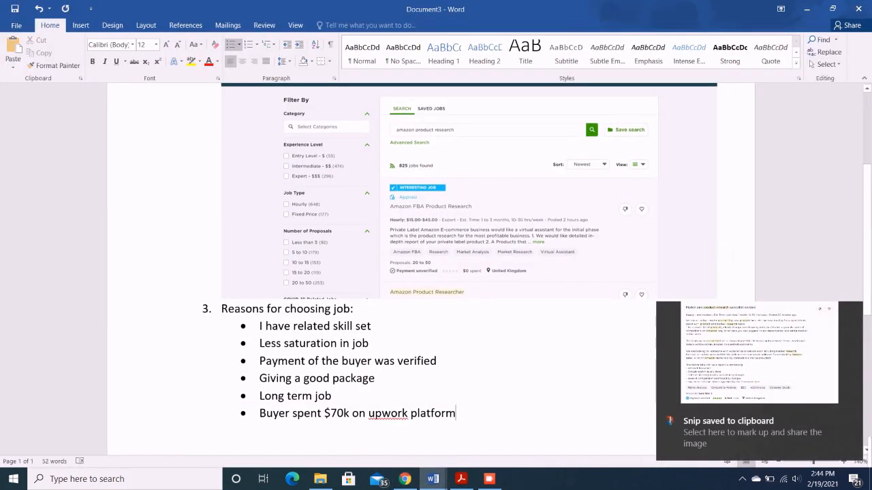
key("Return")
key("Return")
scroll(470, 269, "up", 1)
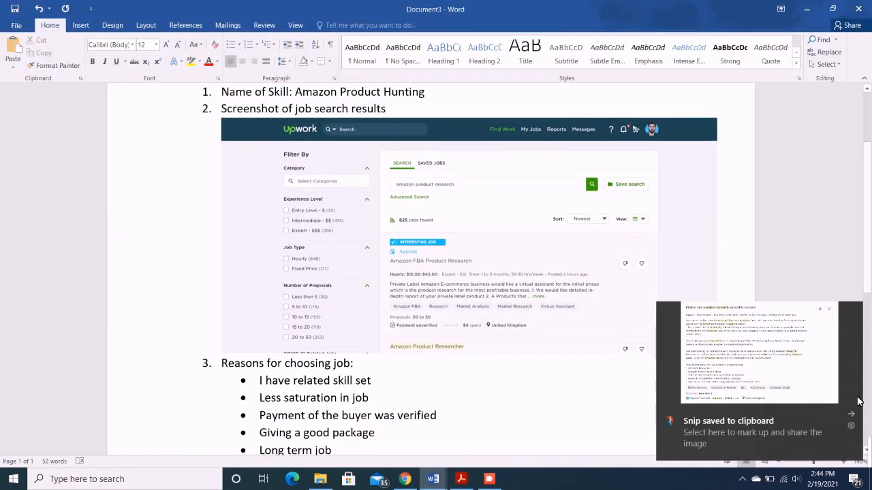
left_click(851, 415)
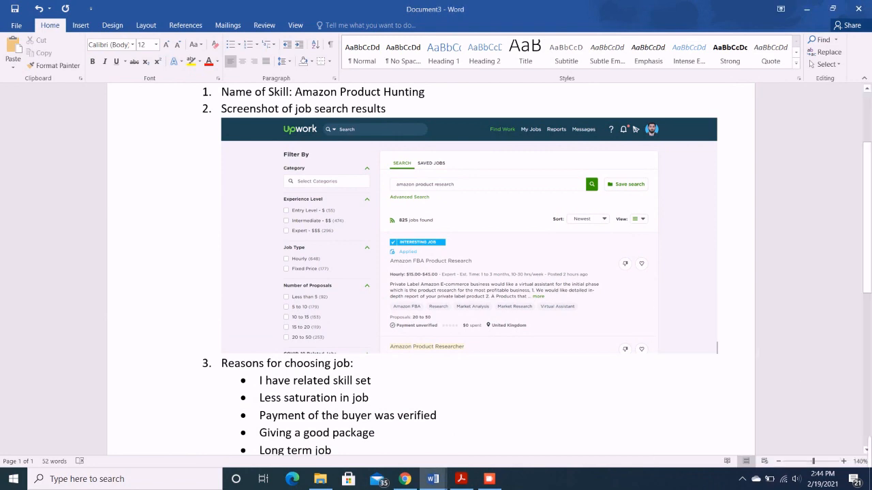
key("ctrl+v")
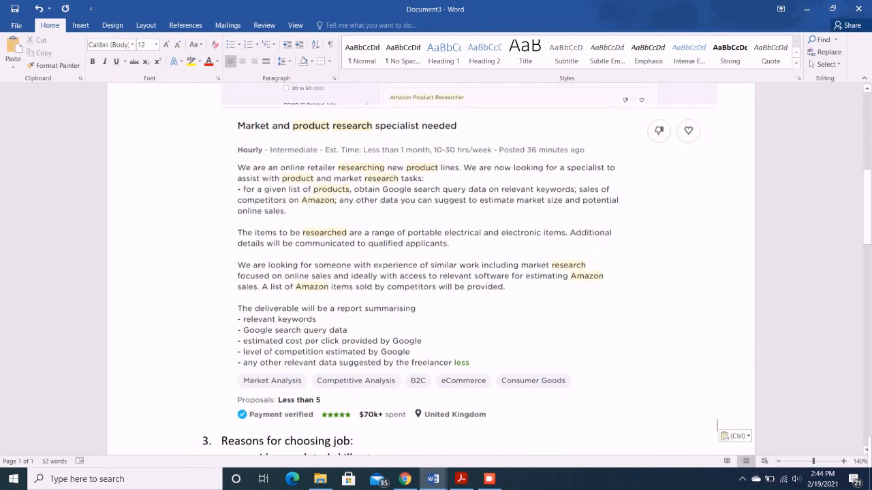
scroll(662, 252, "down", 6)
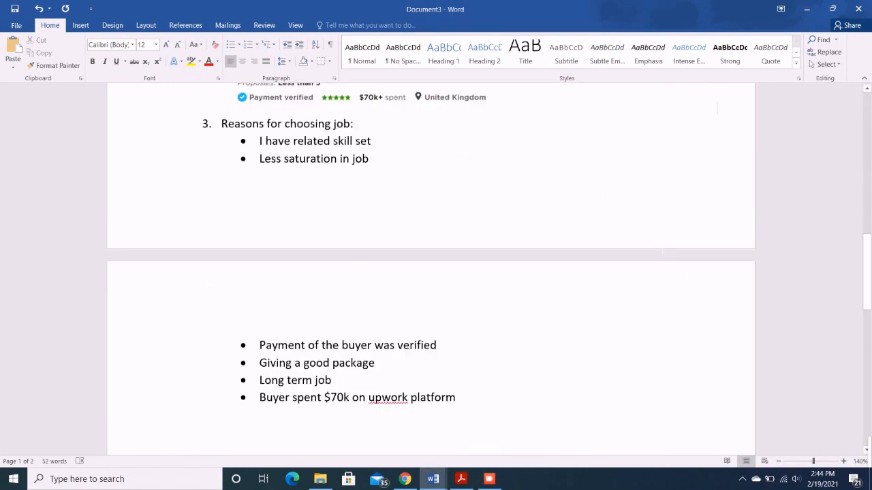
scroll(662, 252, "up", 3)
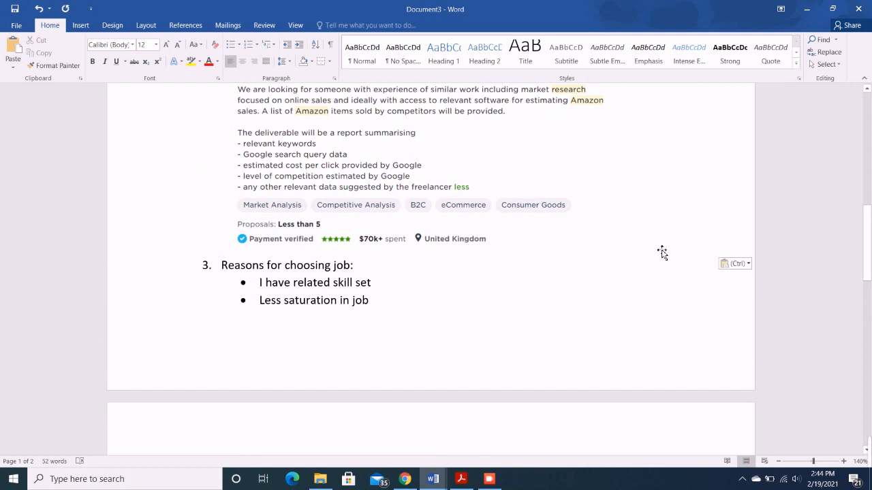
scroll(662, 252, "up", 5)
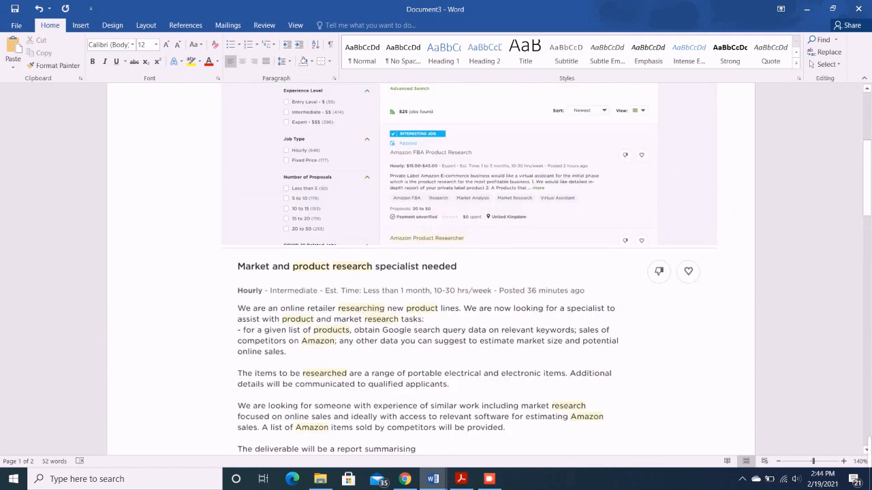